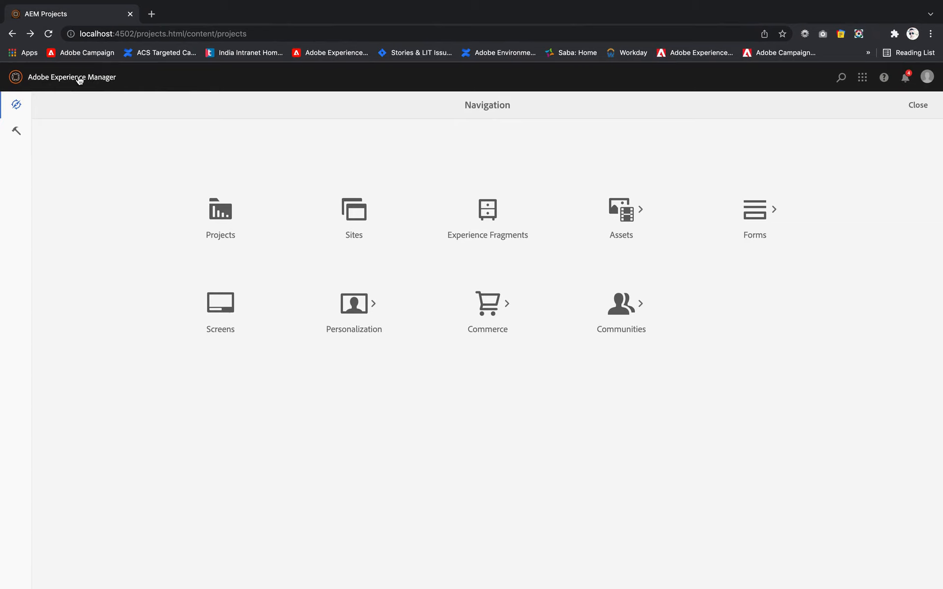
# - Open the Projects console and switch its display to Card View
pyautogui.click(63, 76)
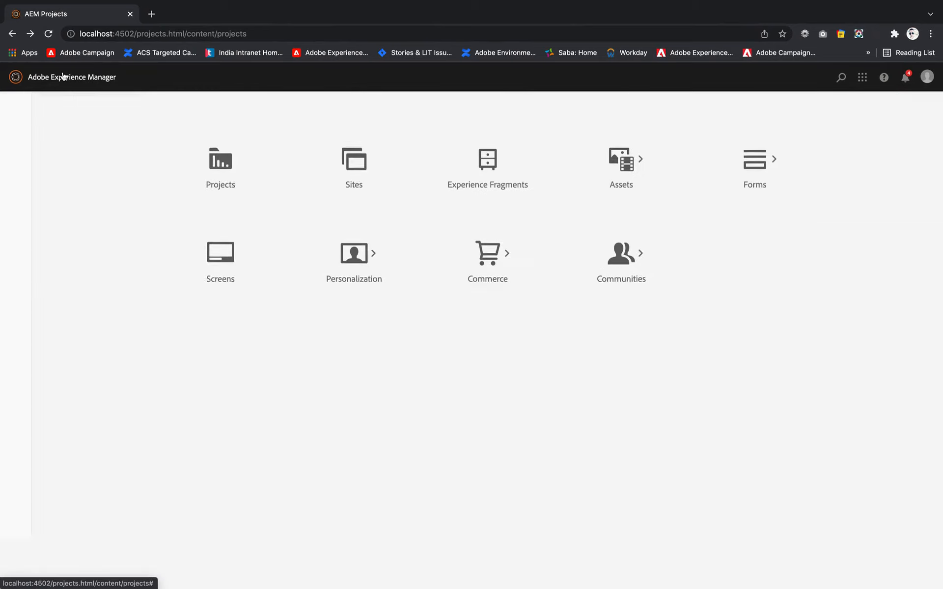
pyautogui.click(236, 221)
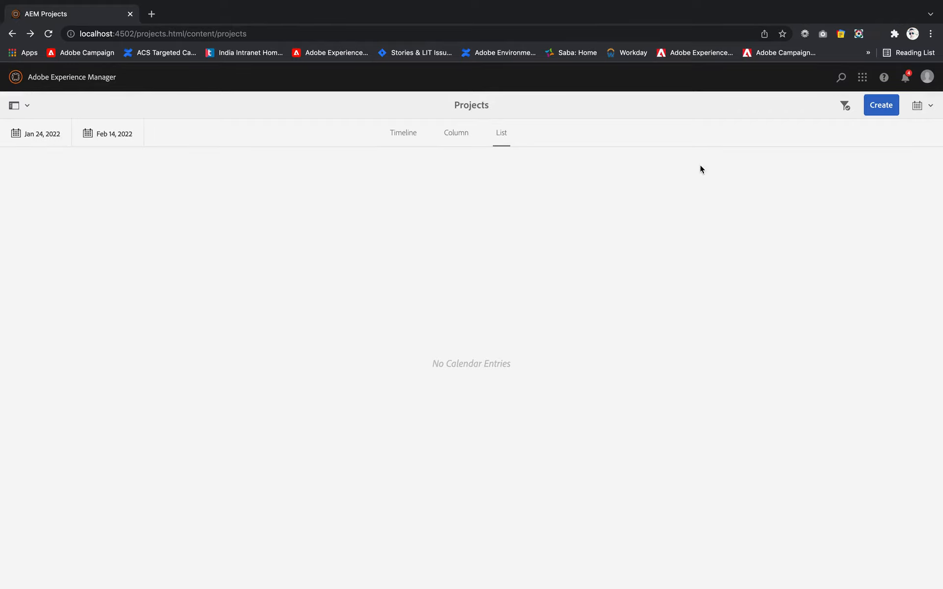
pyautogui.click(918, 105)
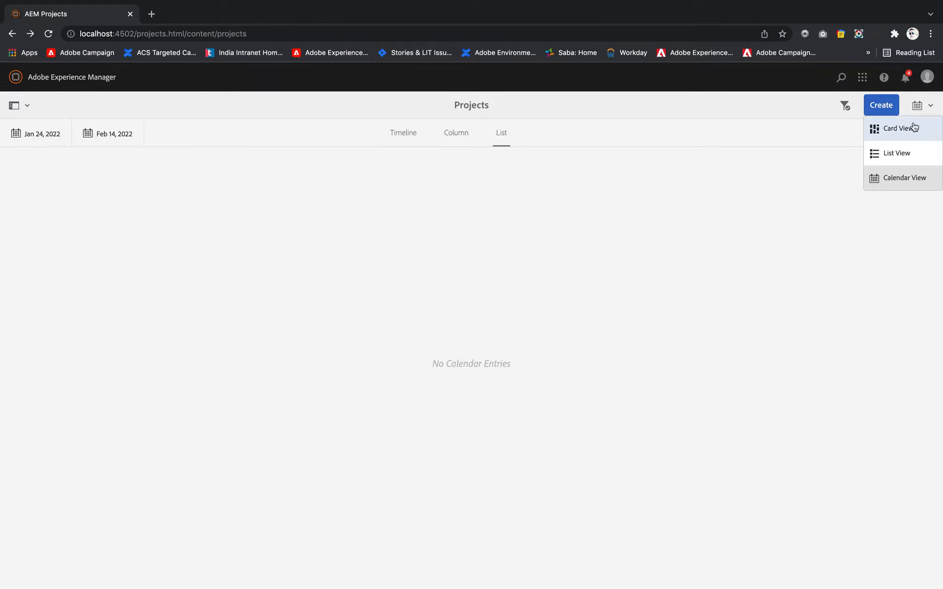
pyautogui.click(912, 126)
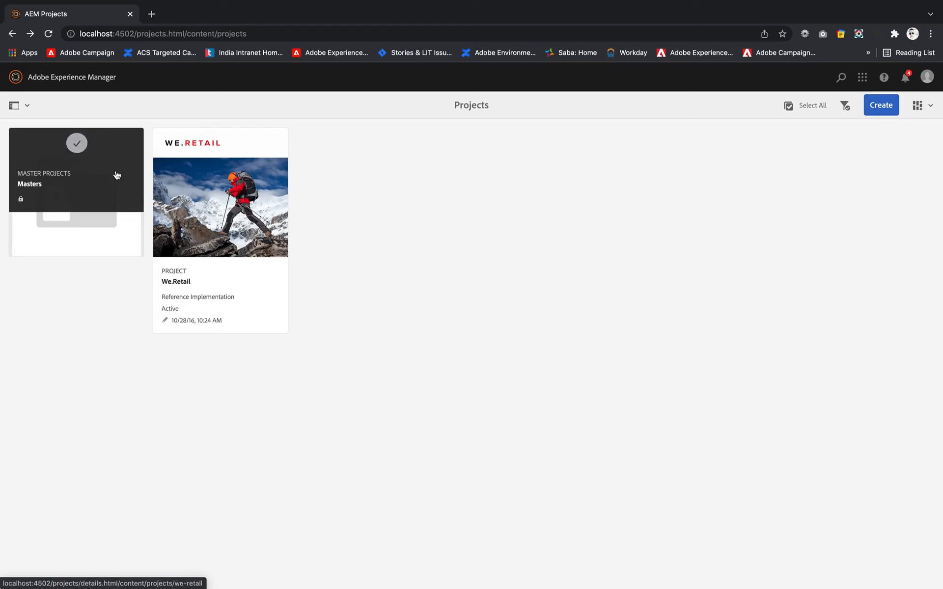
# - Start a new project from the Simple Project template and title it with the owner's first name followed by "Project"
pyautogui.click(875, 113)
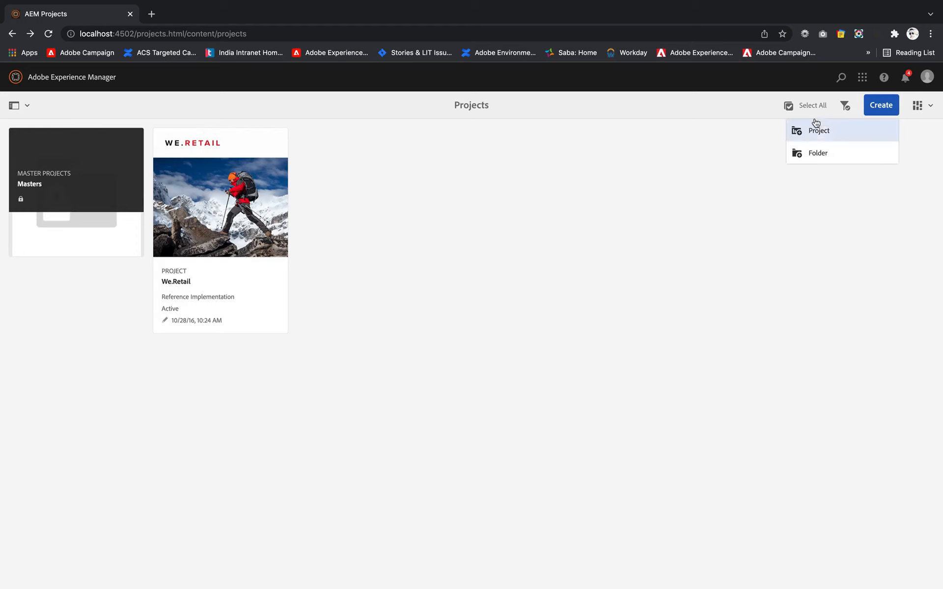
pyautogui.click(828, 142)
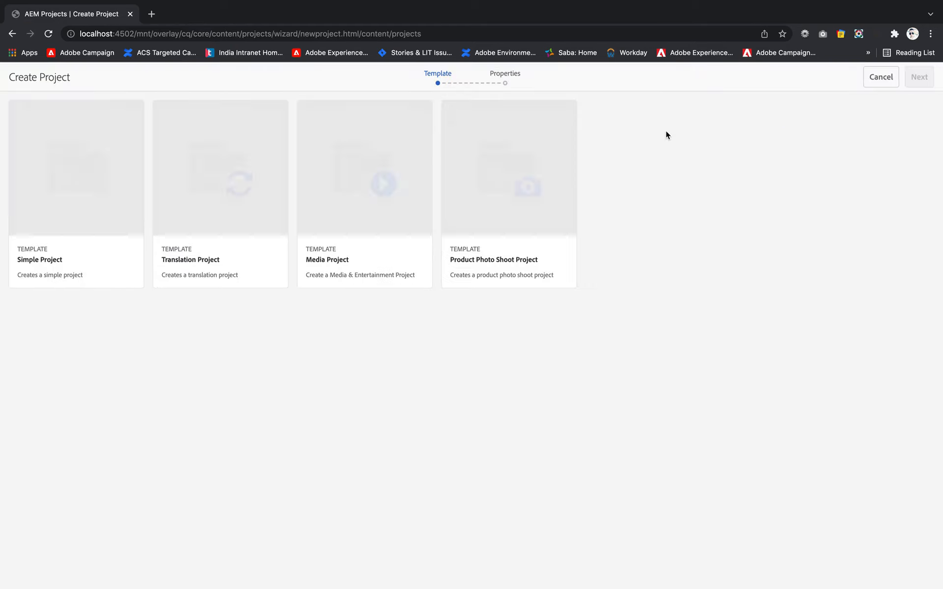
pyautogui.click(83, 201)
pyautogui.click(923, 79)
pyautogui.click(540, 149)
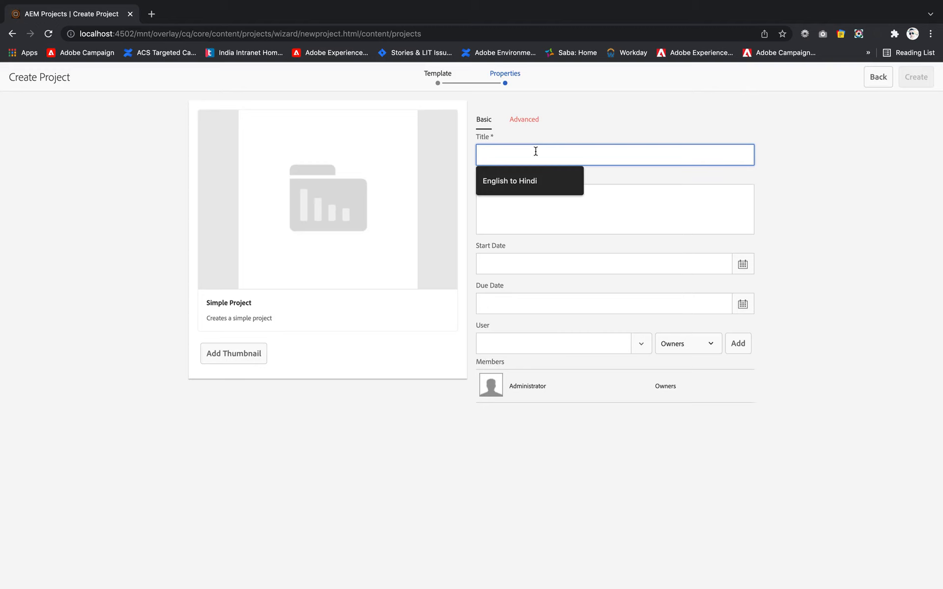
pyautogui.write('Kuldeep Project')
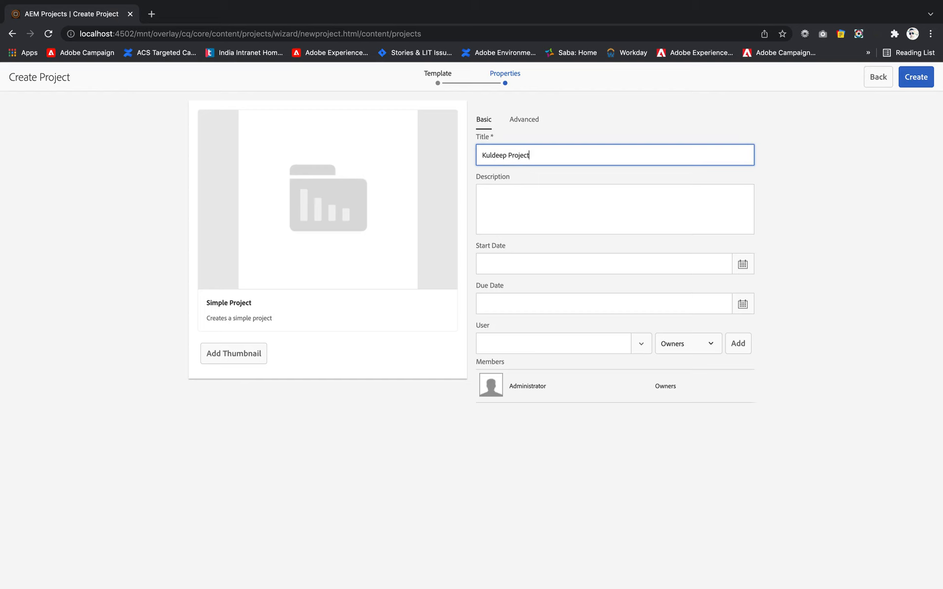
pyautogui.click(482, 194)
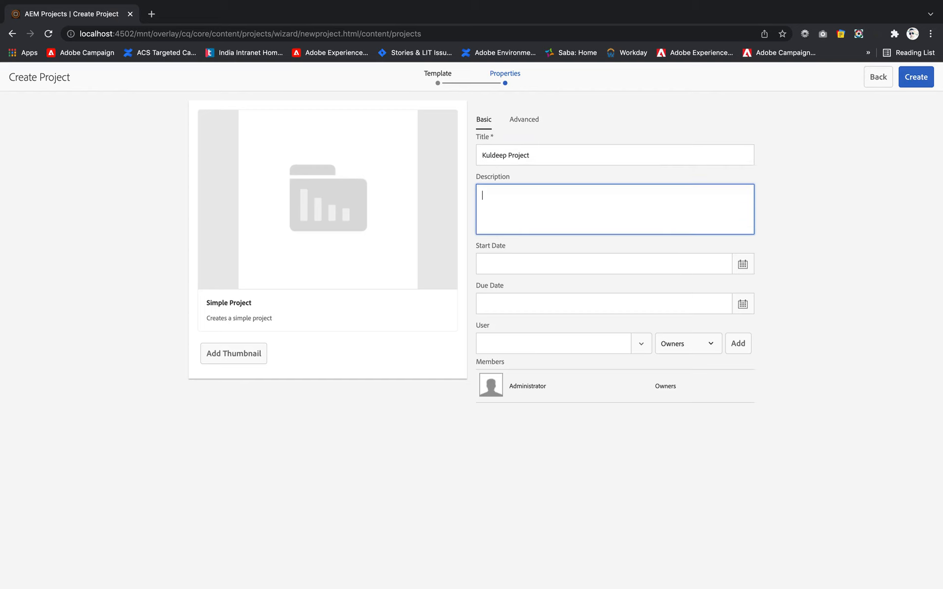
pyautogui.press('Tab')
pyautogui.click(742, 264)
pyautogui.click(649, 412)
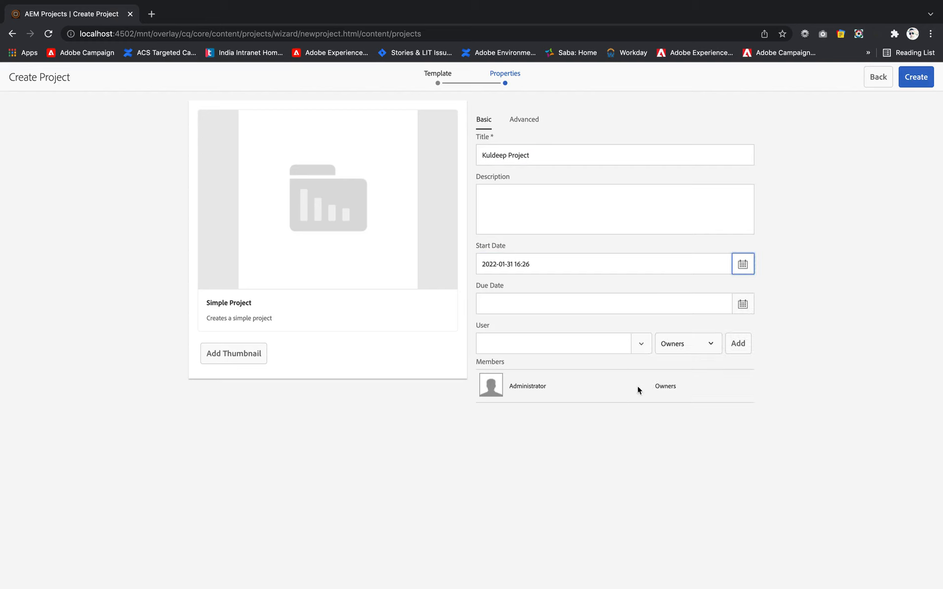
pyautogui.click(682, 306)
pyautogui.click(742, 305)
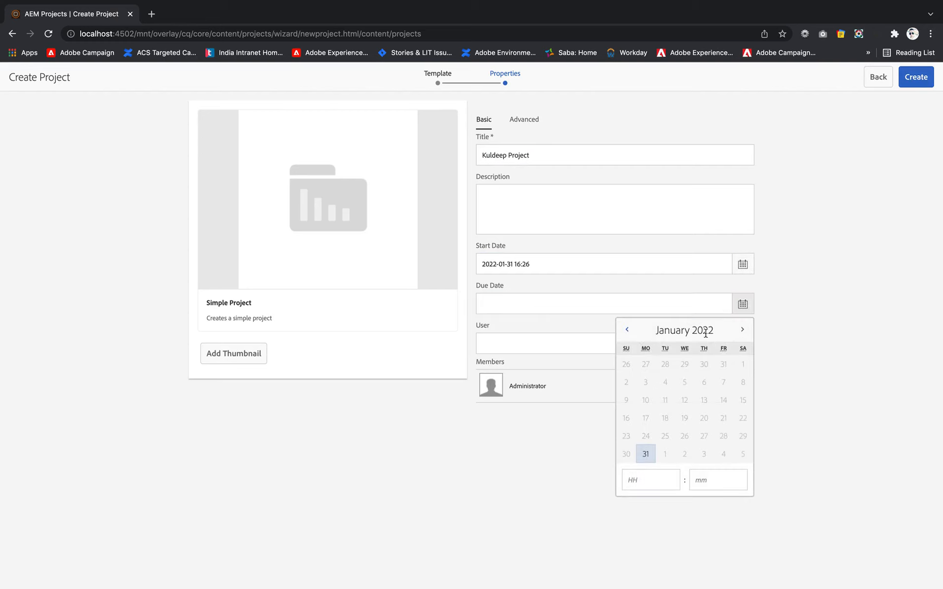
pyautogui.click(742, 330)
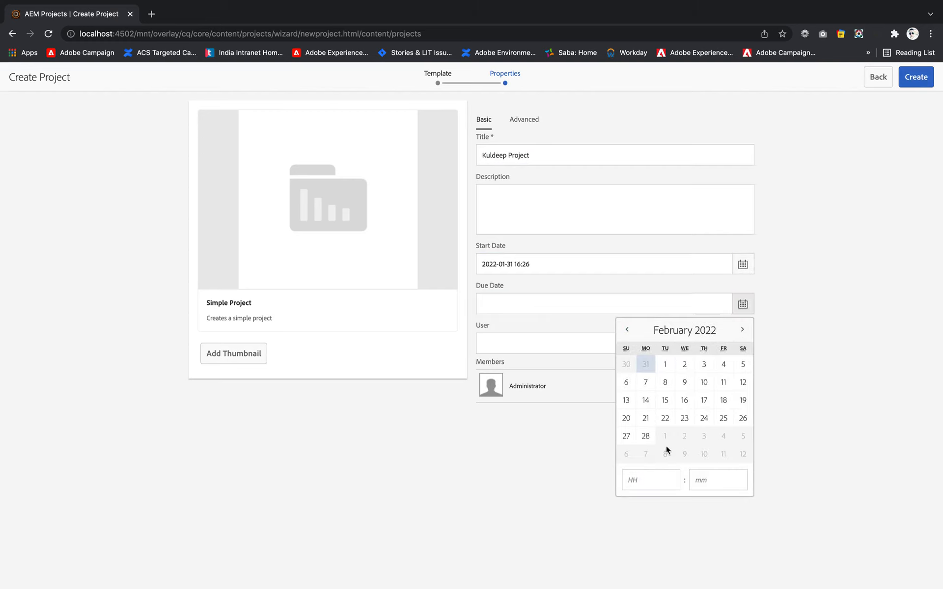
pyautogui.click(646, 436)
# - Look through the available users and add Administrator to the project members with the Owners role
pyautogui.click(571, 348)
pyautogui.click(641, 344)
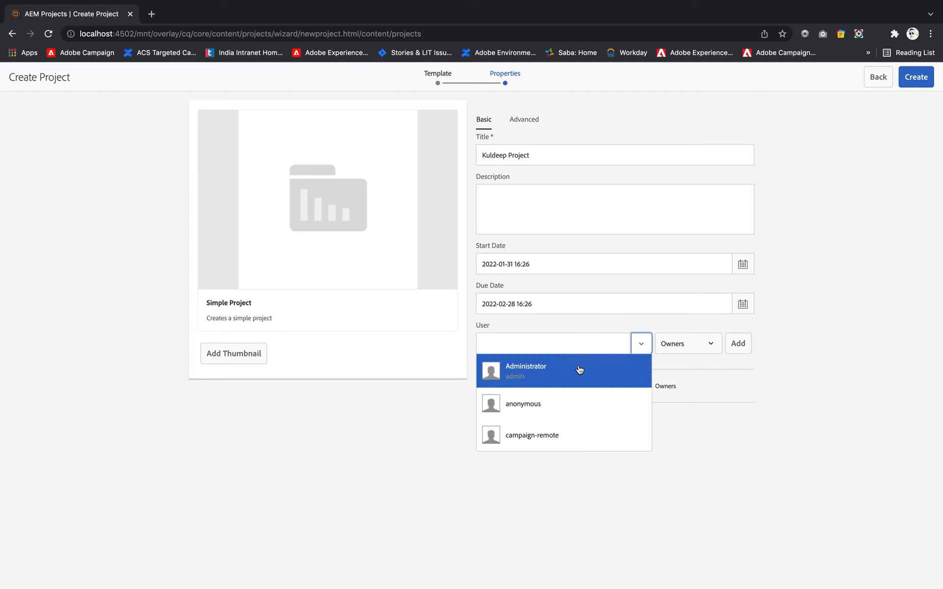
pyautogui.scroll(-3, 574, 423)
pyautogui.scroll(-6, 577, 425)
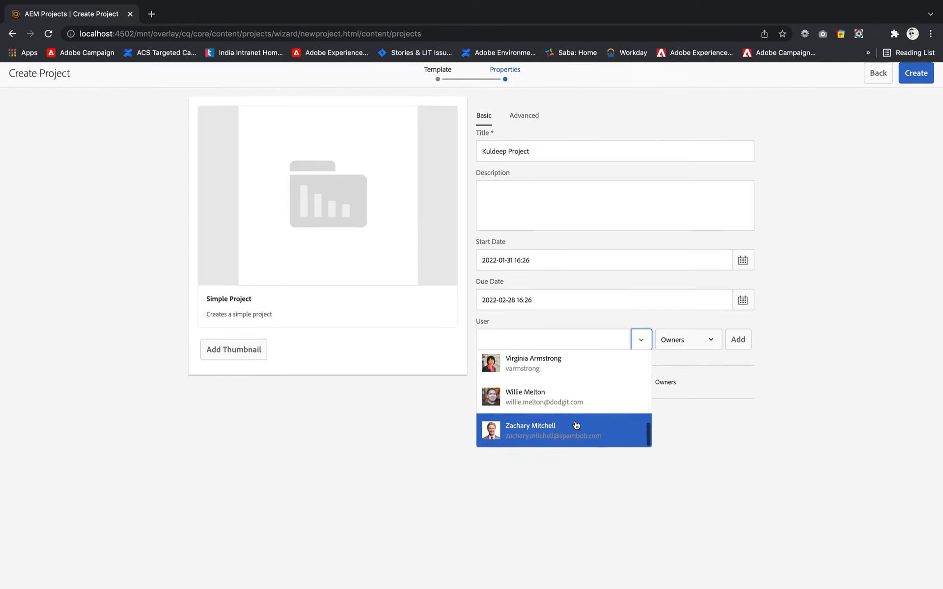
pyautogui.scroll(10, 576, 425)
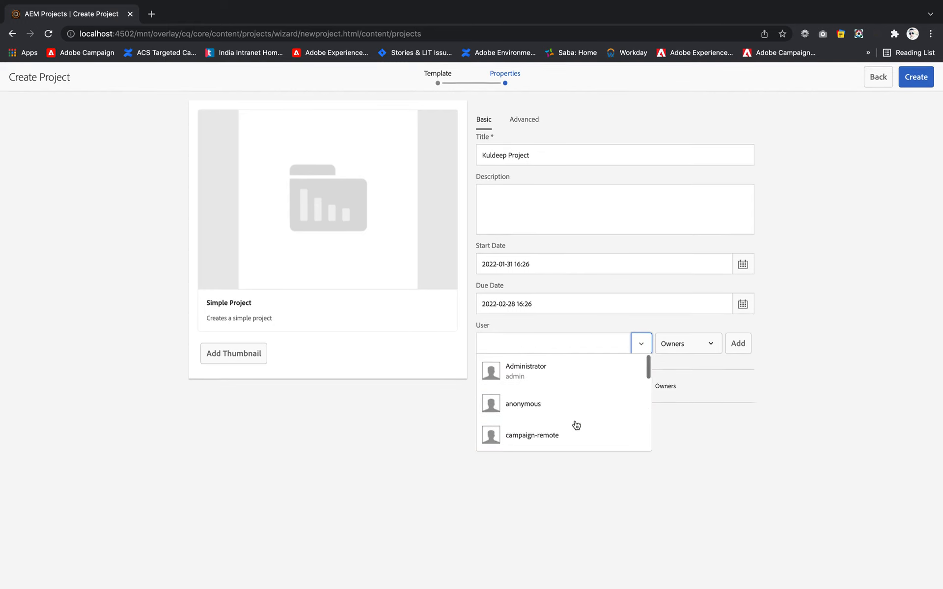
pyautogui.click(739, 344)
pyautogui.click(609, 341)
pyautogui.click(638, 344)
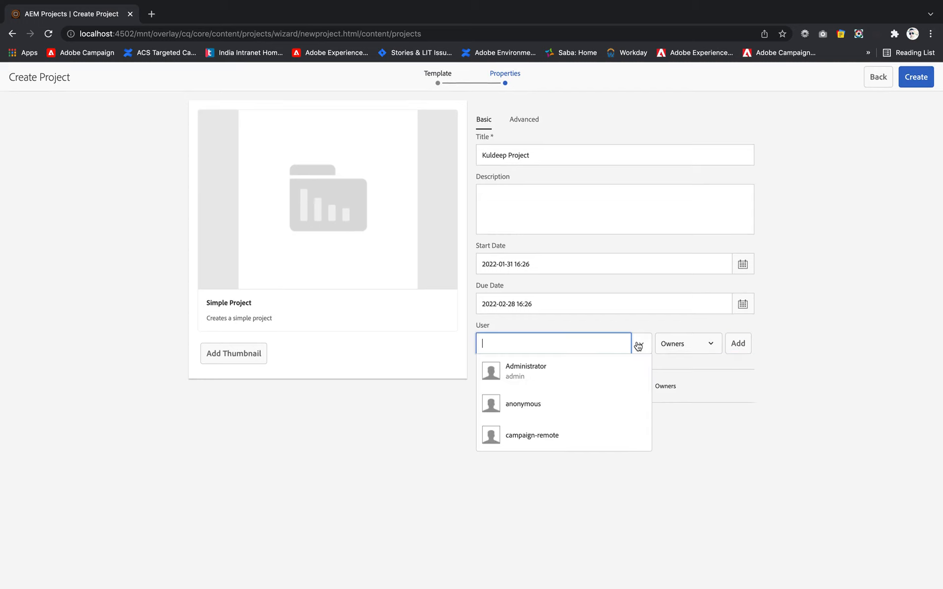
pyautogui.click(594, 379)
pyautogui.click(716, 346)
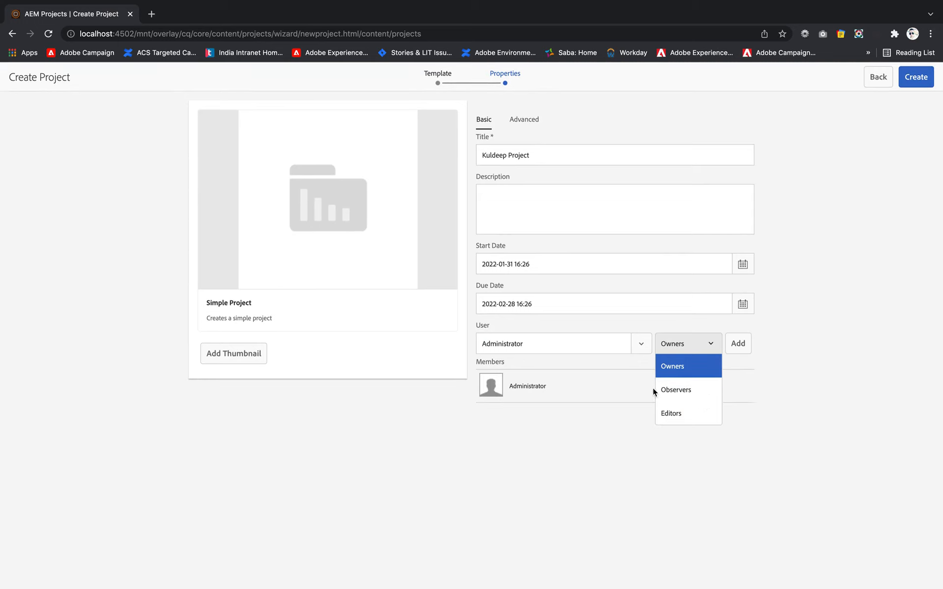
pyautogui.click(690, 372)
pyautogui.click(737, 344)
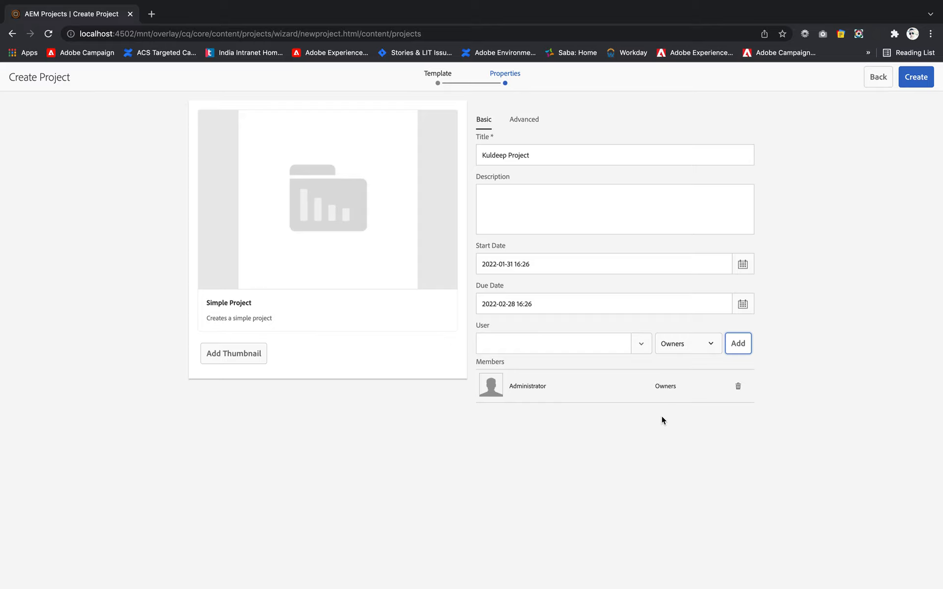
# - Create the project with the entered properties and open it
pyautogui.click(926, 78)
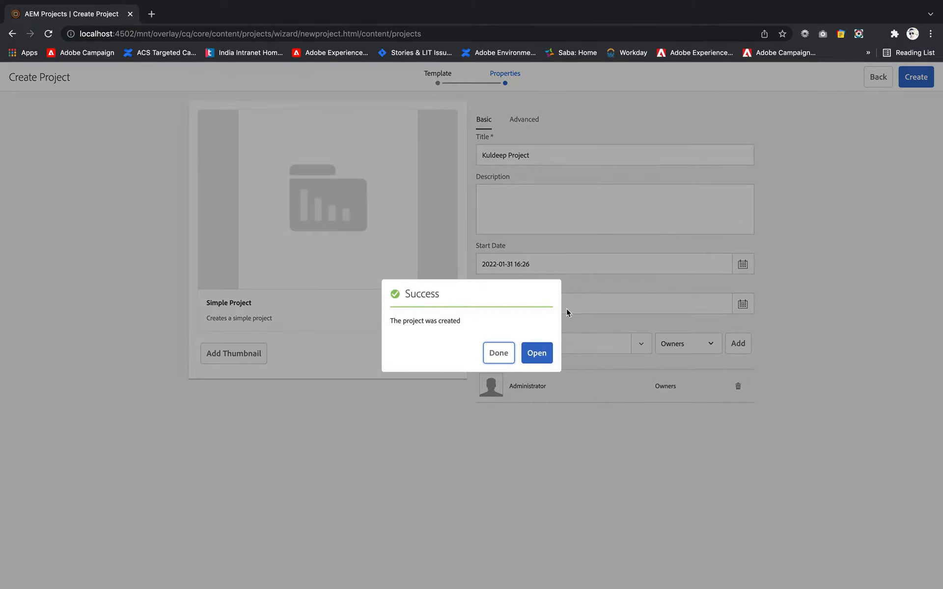
pyautogui.click(536, 353)
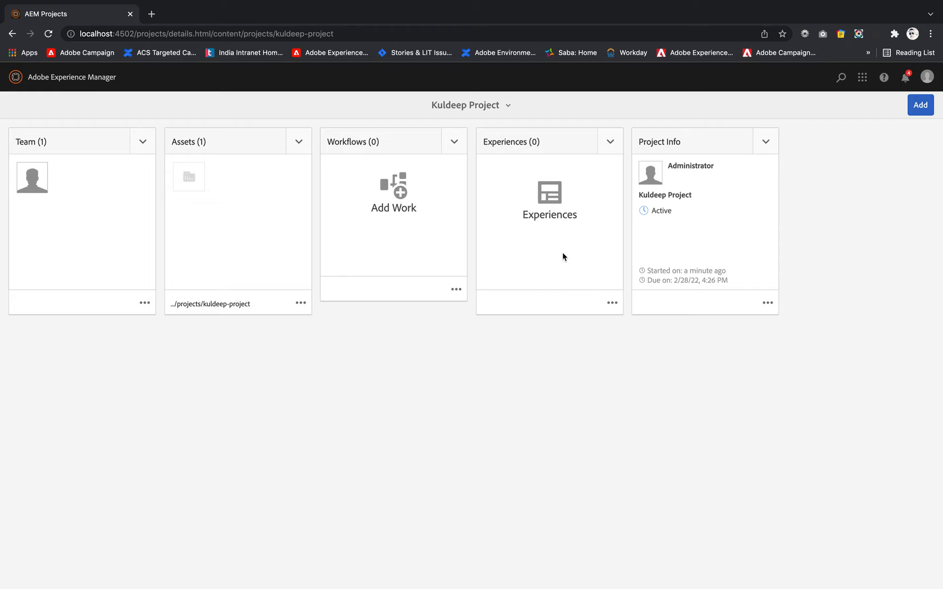
# - Add the Translation Job, Tasks, Assets and Landing Pages tiles to the project dashboard
pyautogui.click(920, 105)
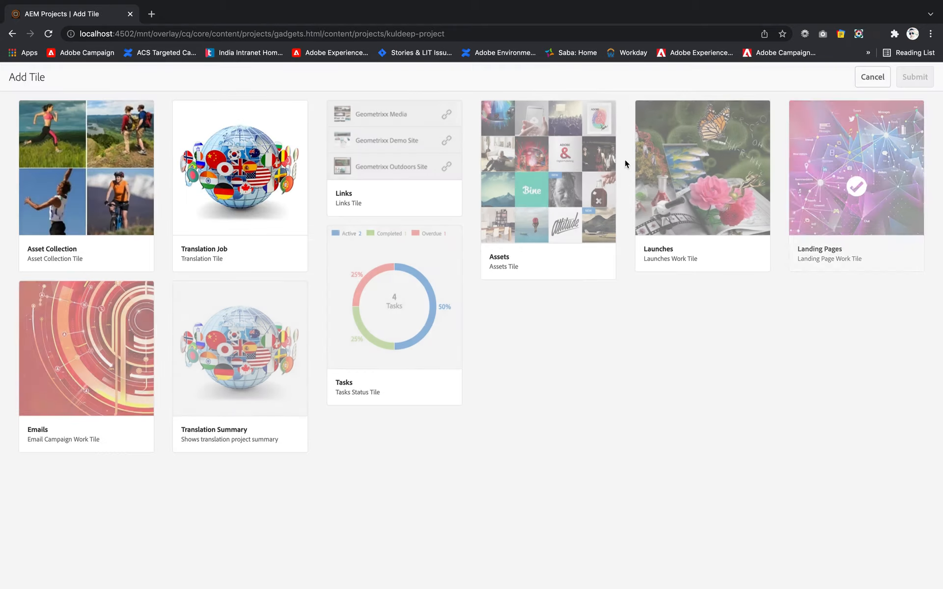
pyautogui.click(233, 222)
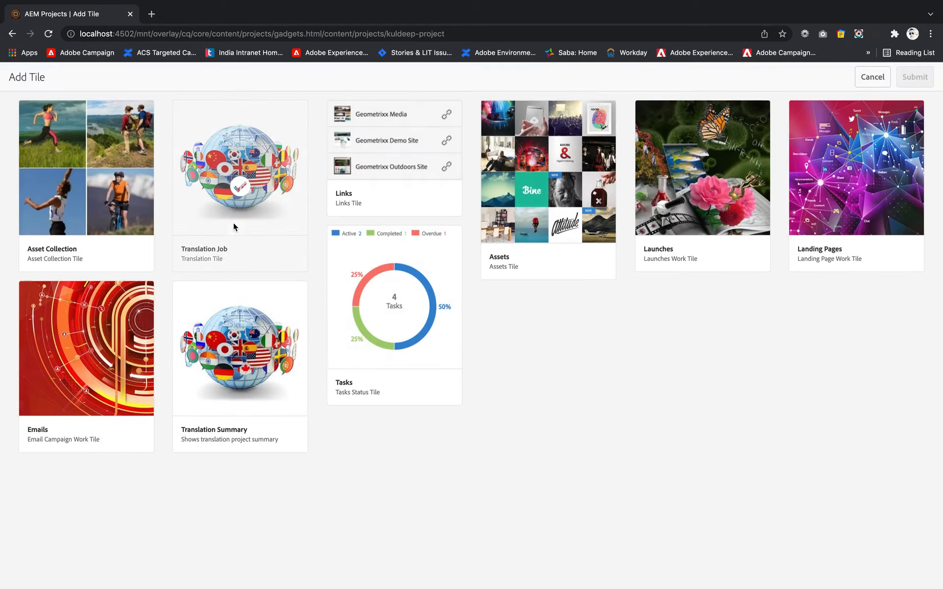
pyautogui.click(235, 188)
pyautogui.click(393, 314)
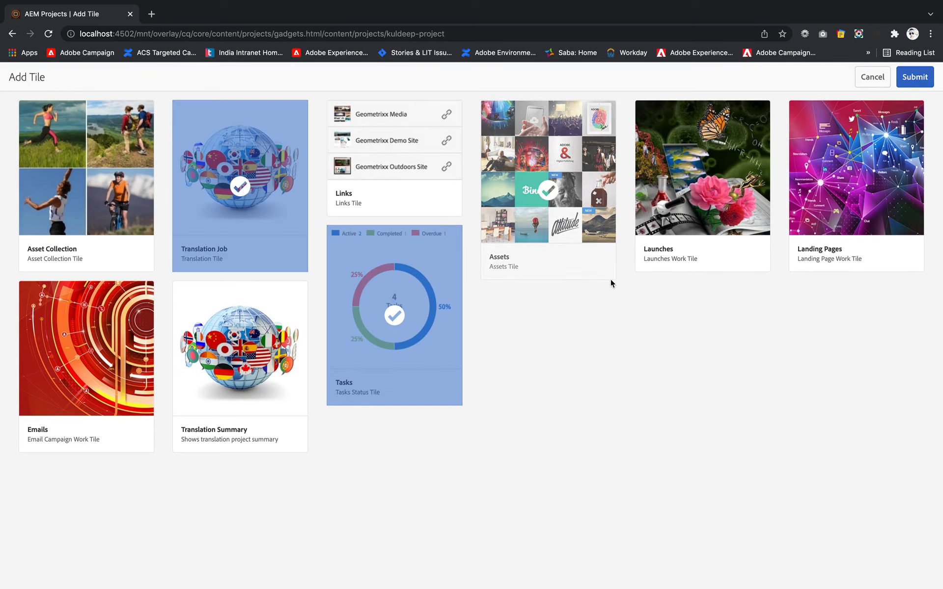
pyautogui.click(584, 192)
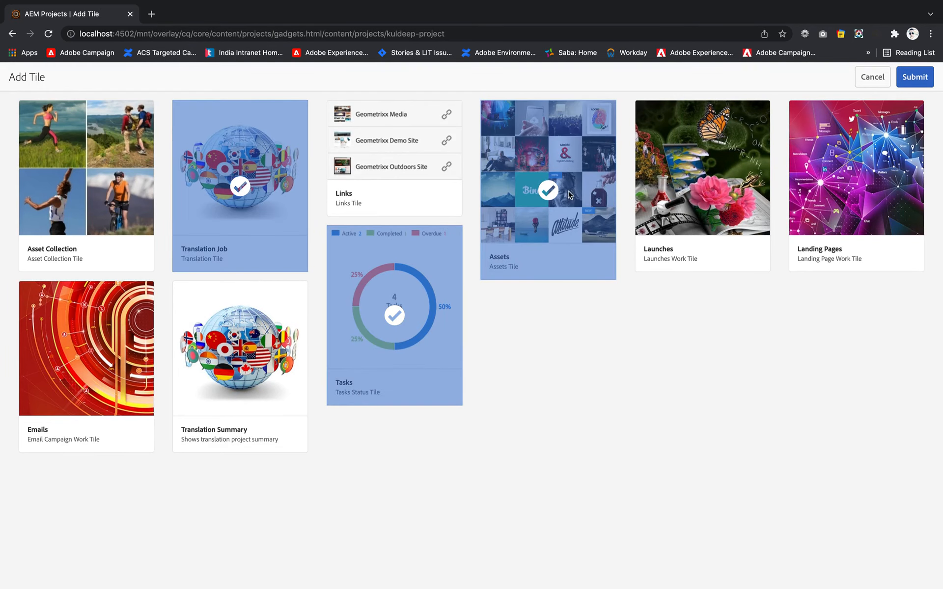
pyautogui.click(849, 173)
pyautogui.click(914, 78)
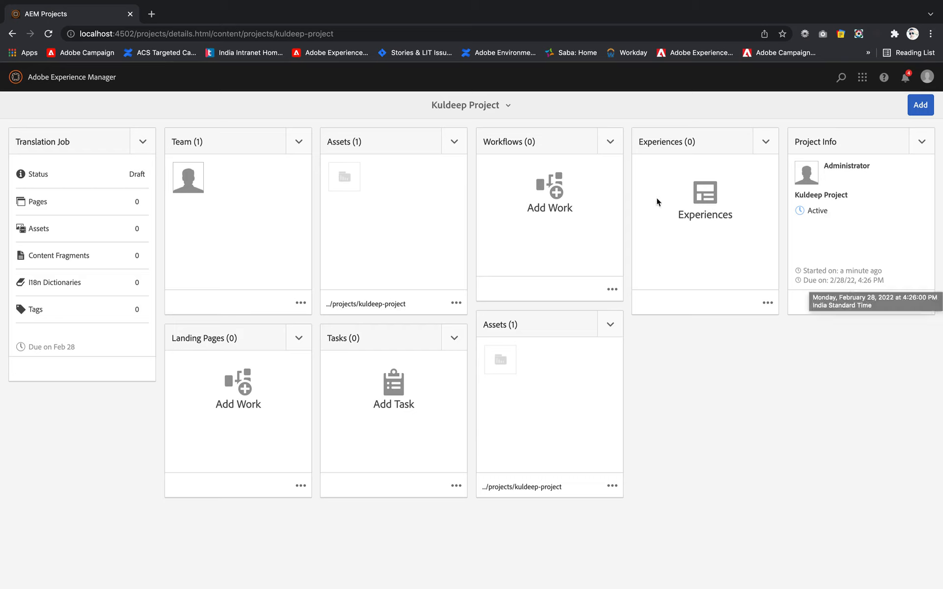
pyautogui.click(299, 143)
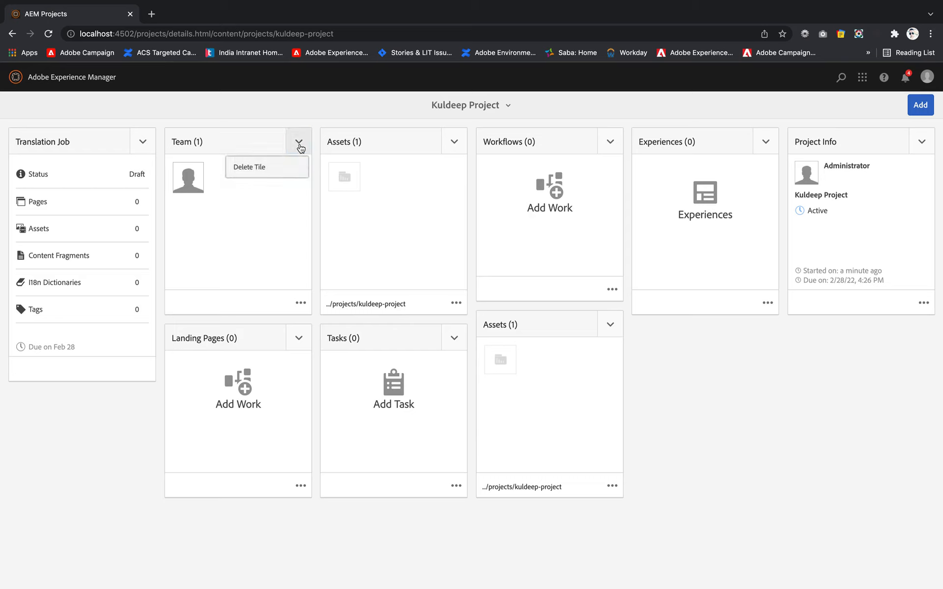
pyautogui.click(222, 196)
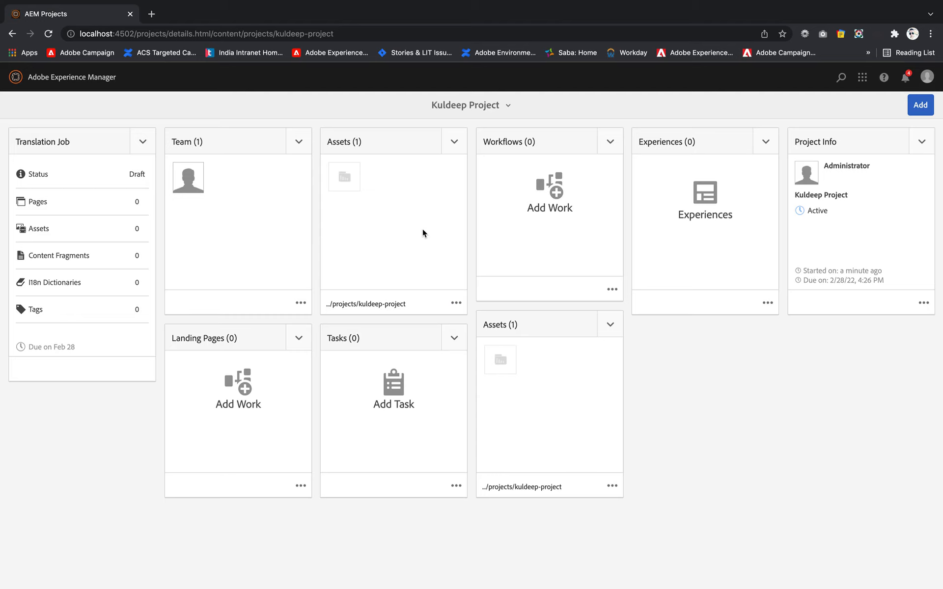
# - Open the project's asset folder from the dashboard's upper Assets tile and start a file upload into it
pyautogui.click(456, 304)
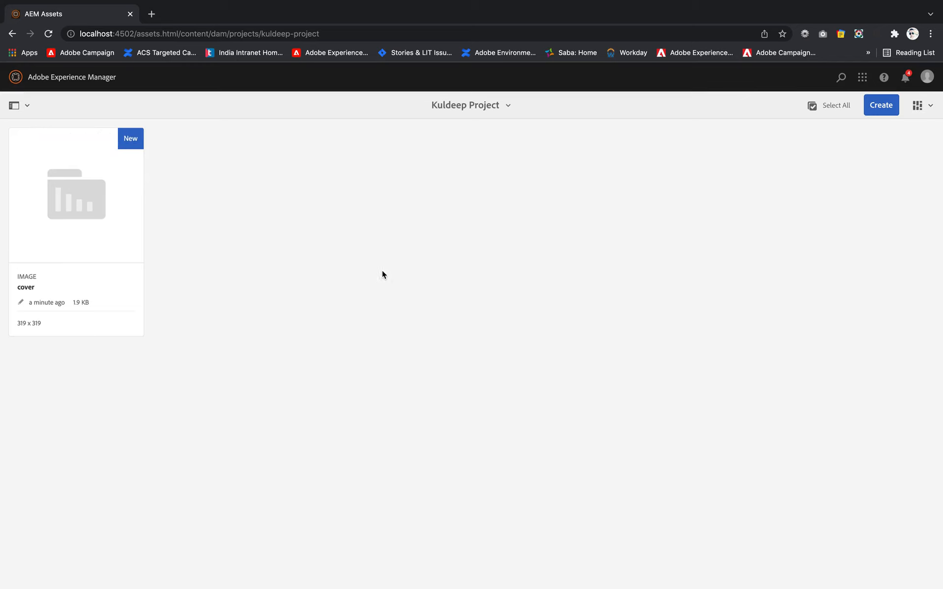
pyautogui.click(880, 105)
pyautogui.click(825, 152)
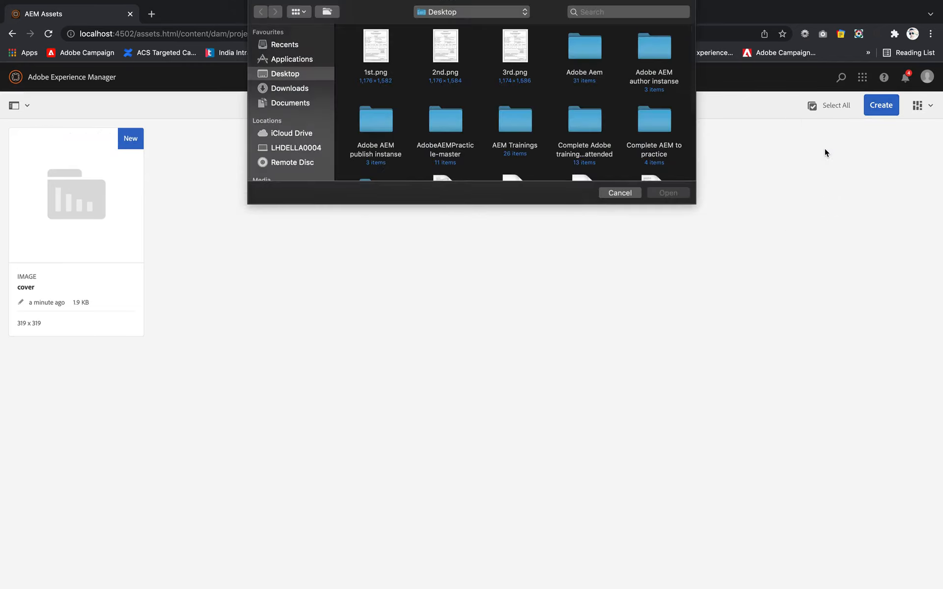
# - Browse the Desktop and Downloads folders, choose IMG-20211215-WA0008.jpg from Downloads and upload it to the project's asset folder
pyautogui.scroll(-5, 505, 81)
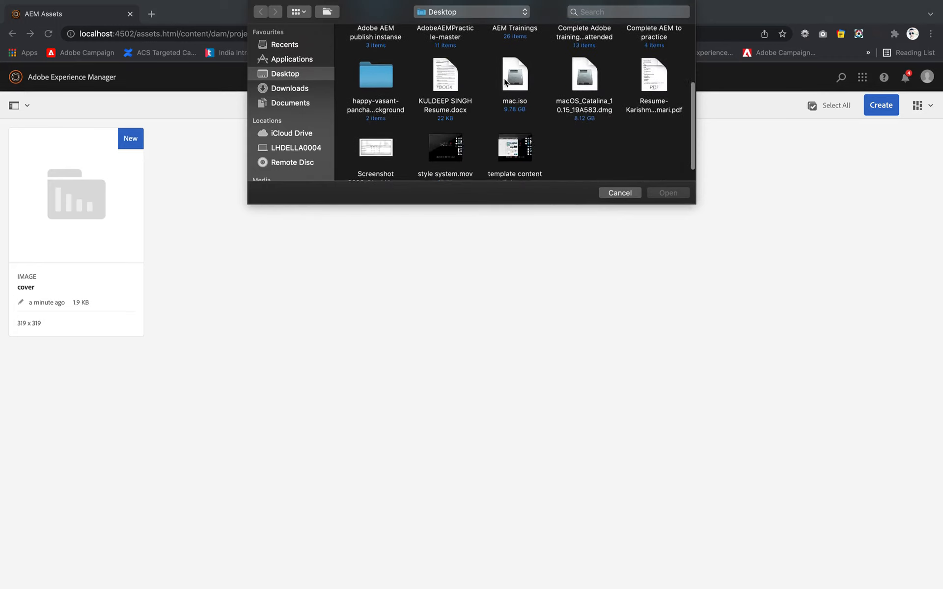
pyautogui.scroll(5, 504, 81)
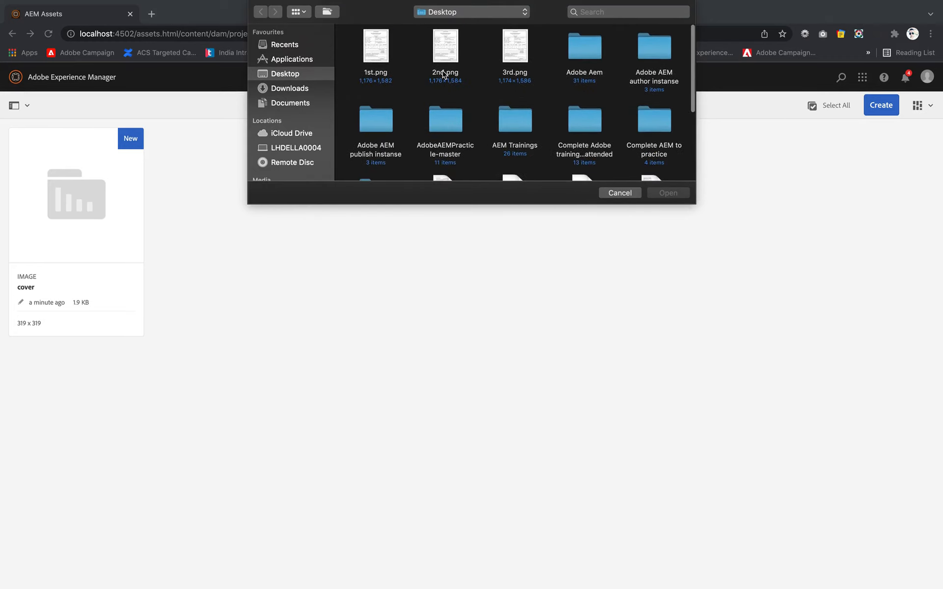
pyautogui.click(294, 90)
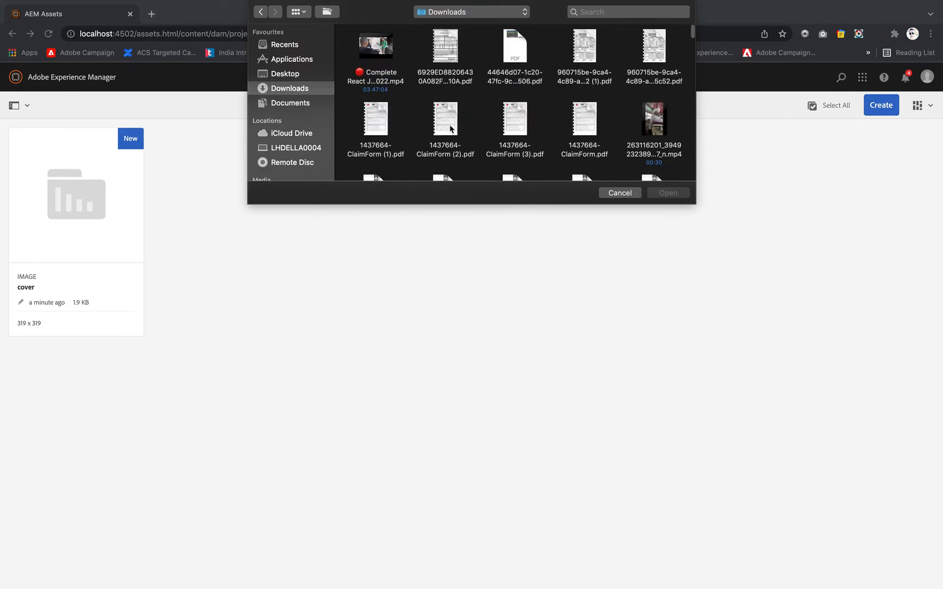
pyautogui.scroll(-10, 444, 97)
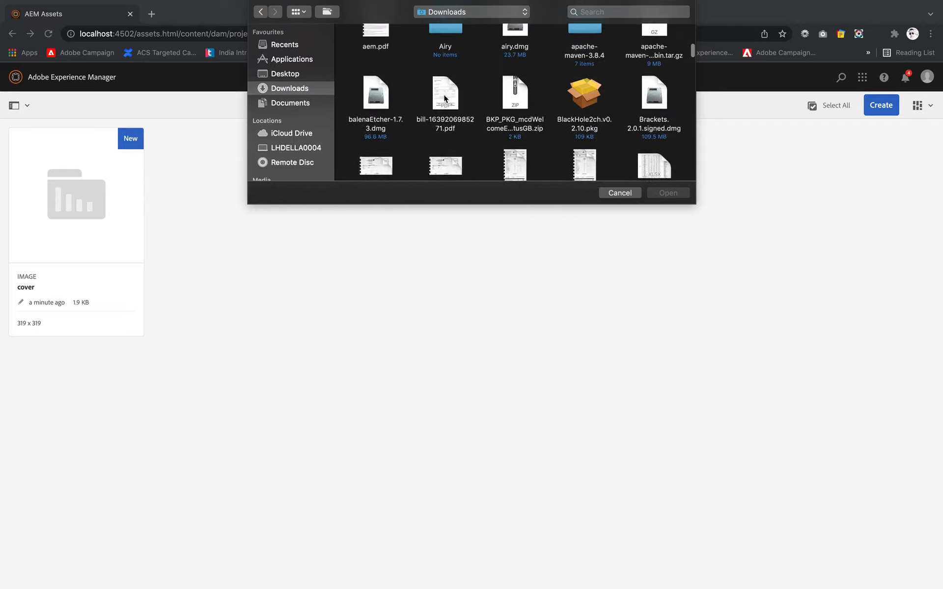
pyautogui.scroll(5, 445, 97)
pyautogui.scroll(-4, 444, 97)
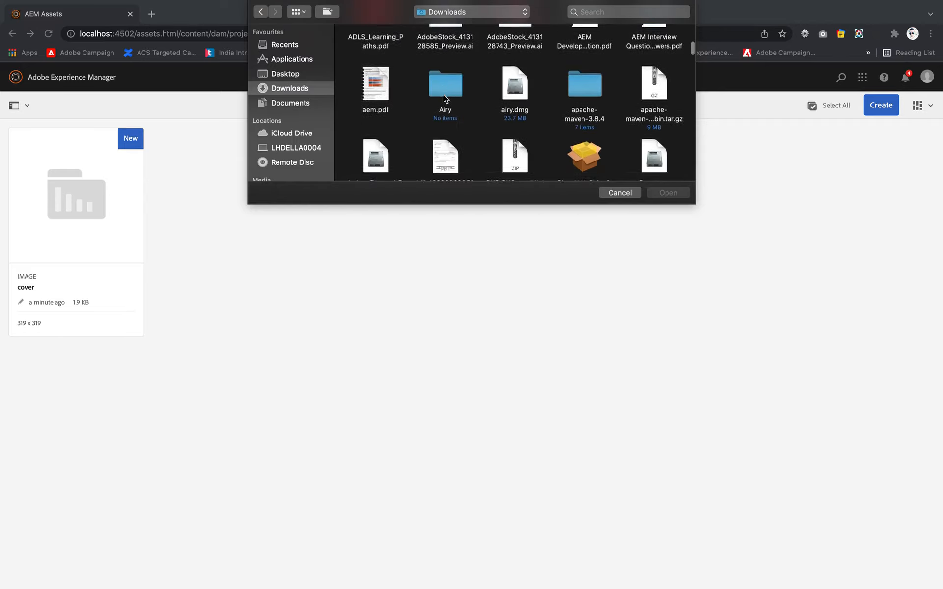
pyautogui.scroll(-5, 444, 96)
pyautogui.scroll(-15, 445, 98)
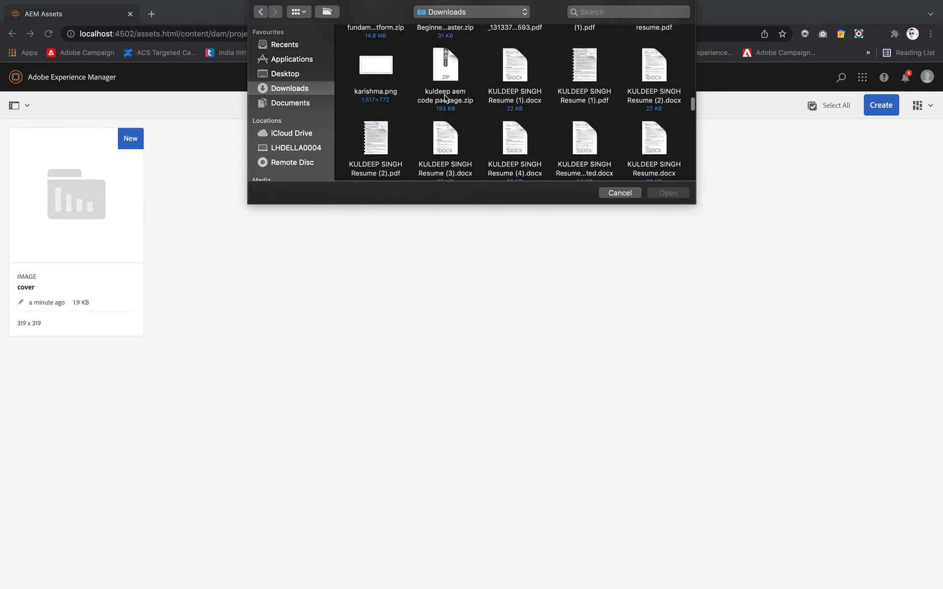
pyautogui.scroll(-5, 445, 98)
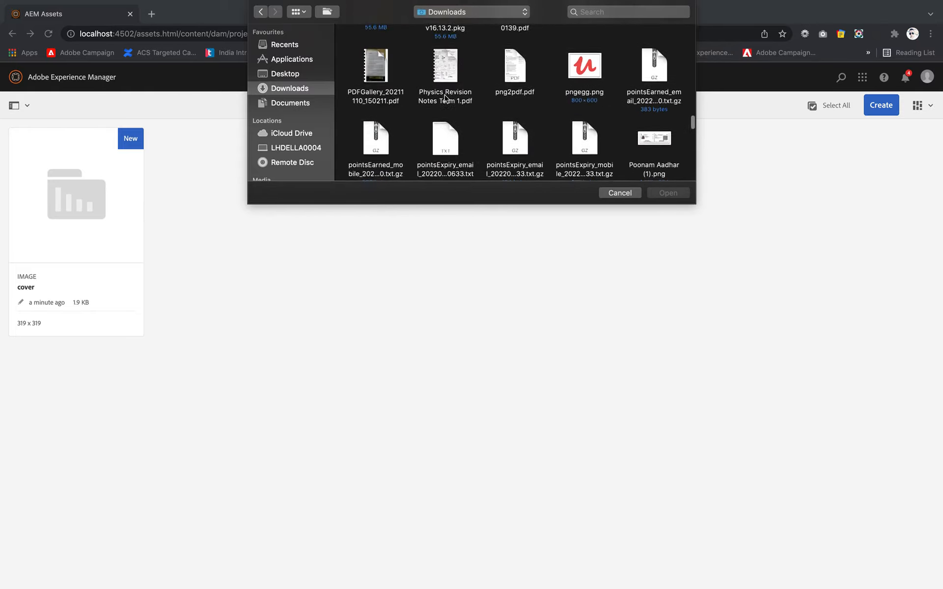
pyautogui.scroll(8, 446, 97)
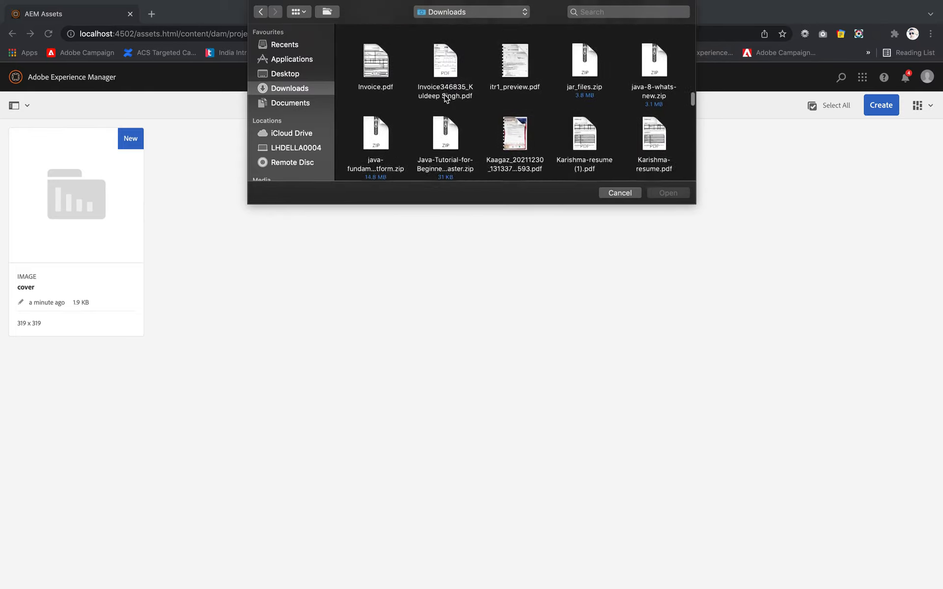
pyautogui.scroll(8, 445, 97)
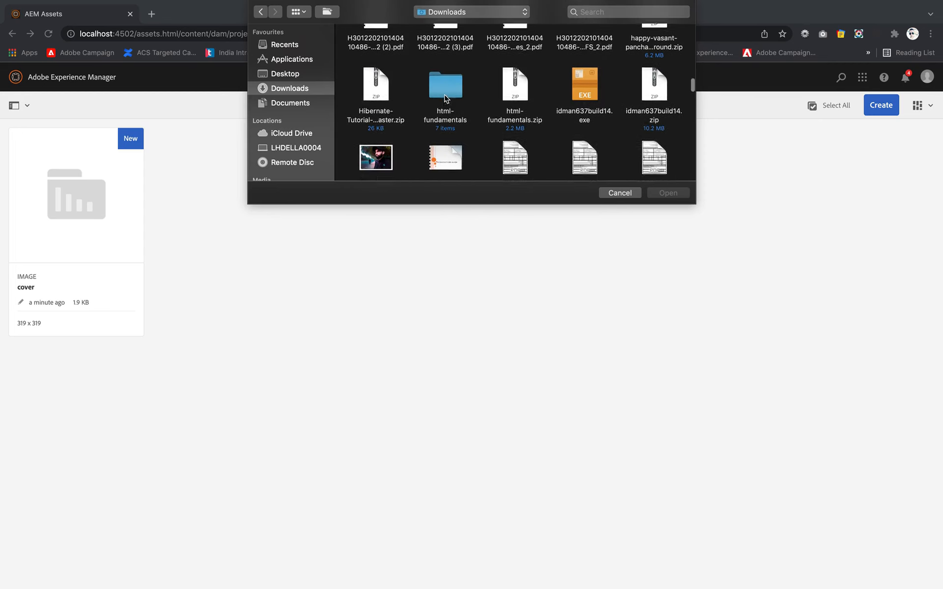
pyautogui.scroll(-4, 445, 96)
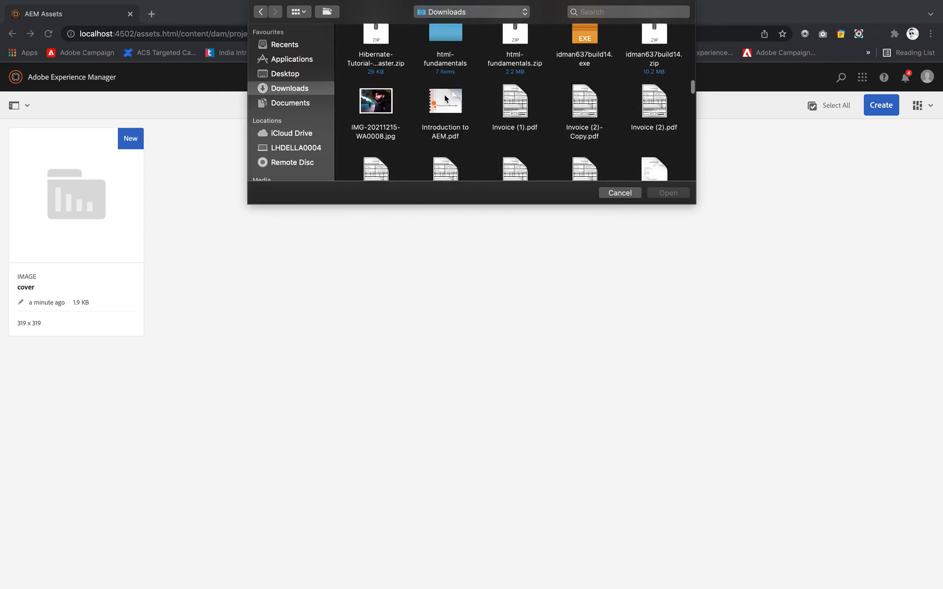
pyautogui.click(378, 97)
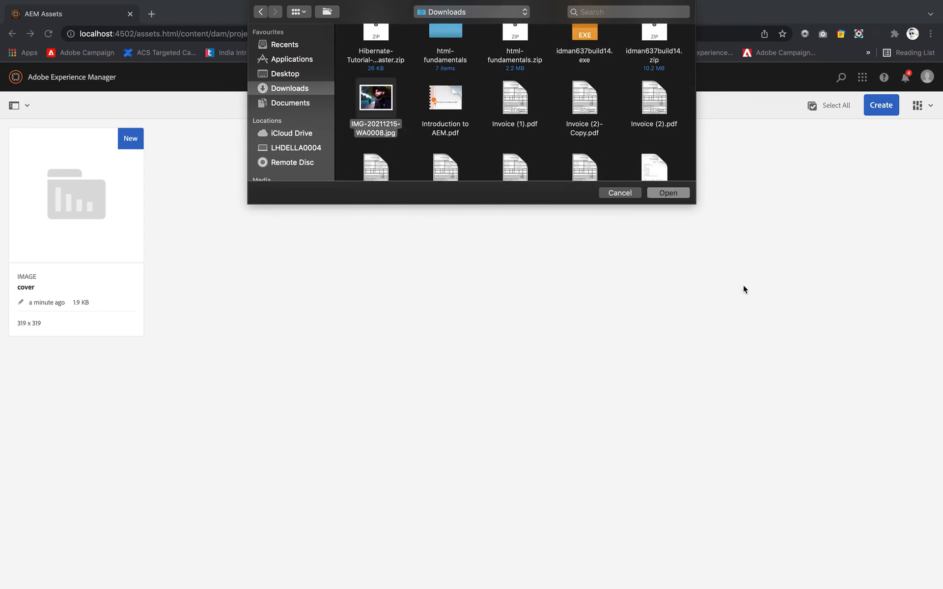
pyautogui.click(674, 196)
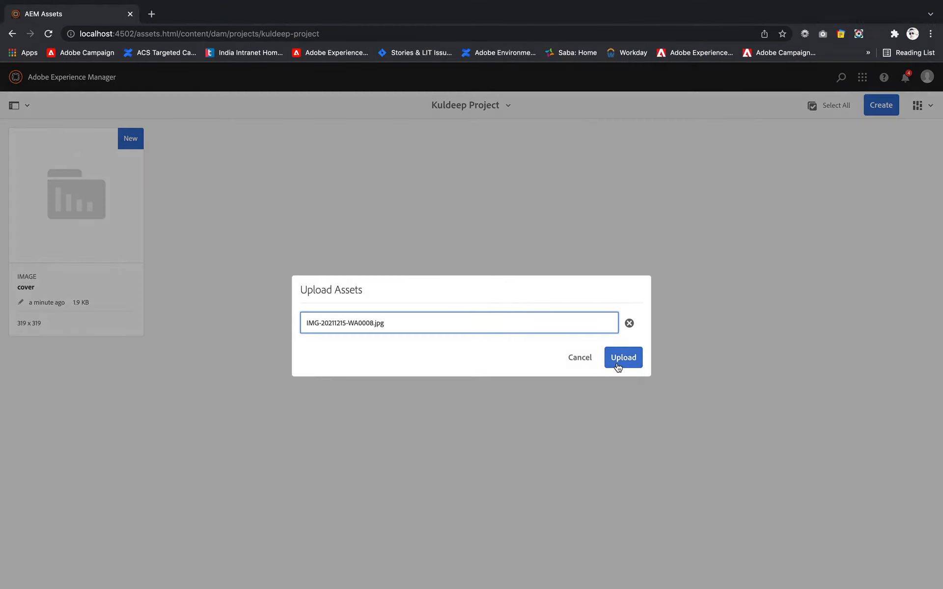
pyautogui.click(637, 359)
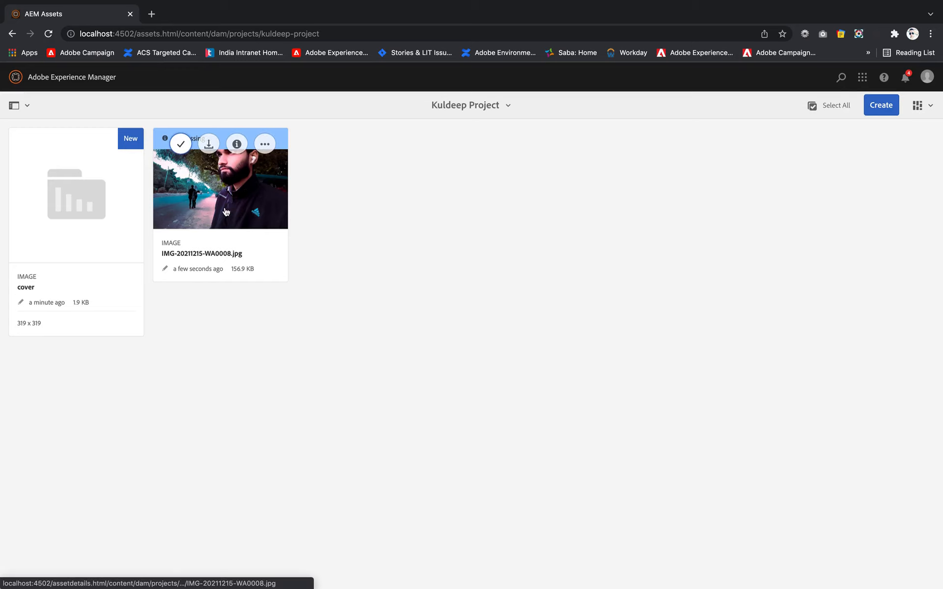
# - Reload the asset folder to check the uploaded image, and return to the project dashboard and refresh its Assets tiles
pyautogui.rightClick(345, 278)
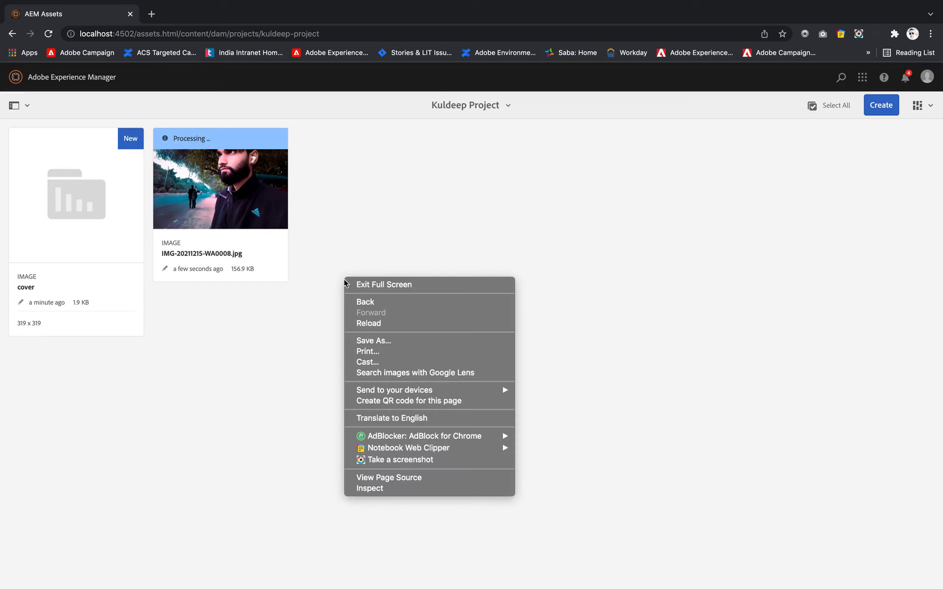
pyautogui.click(396, 326)
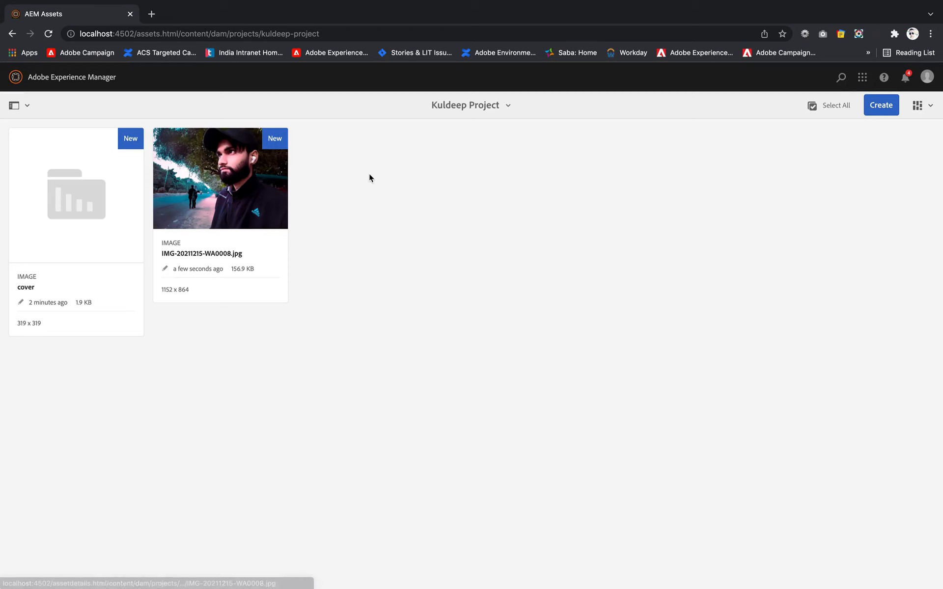
pyautogui.moveTo(284, 207)
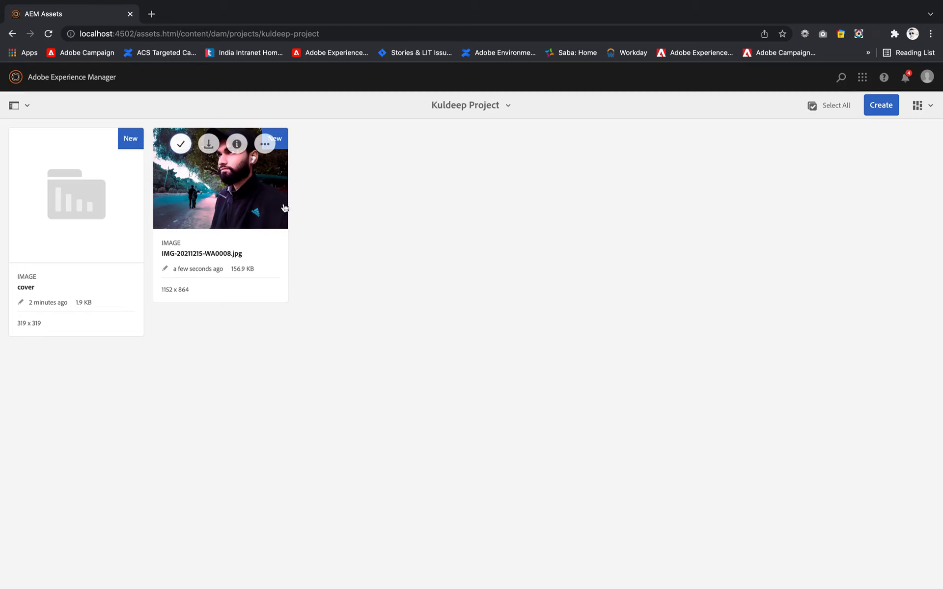
pyautogui.click(13, 34)
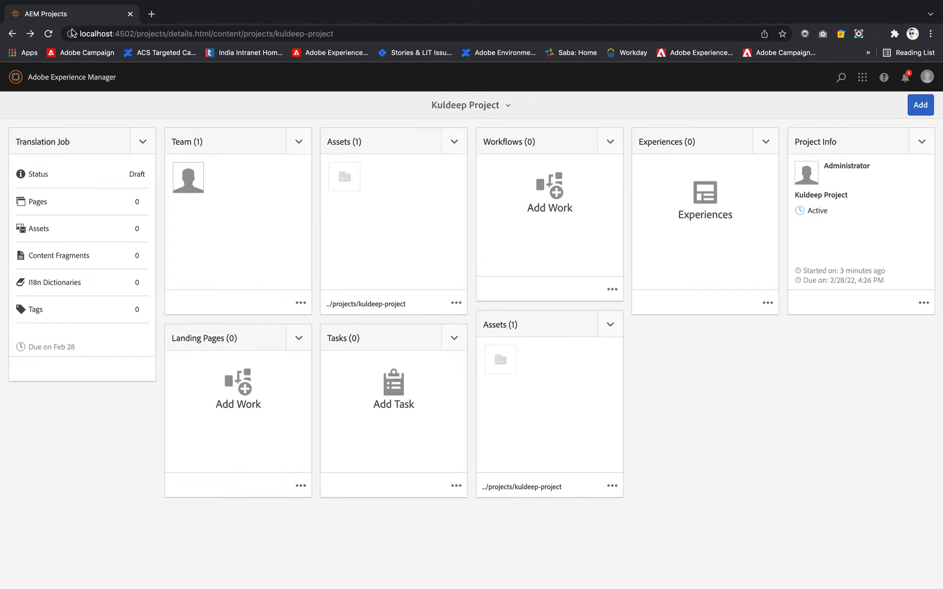
pyautogui.click(49, 34)
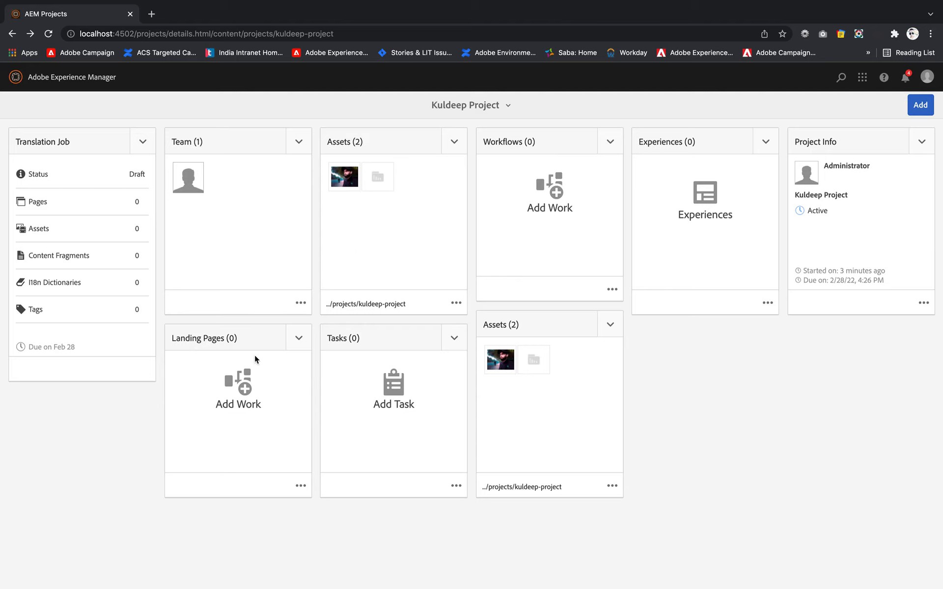
# - Open the work list of the Landing Pages tile
pyautogui.click(301, 487)
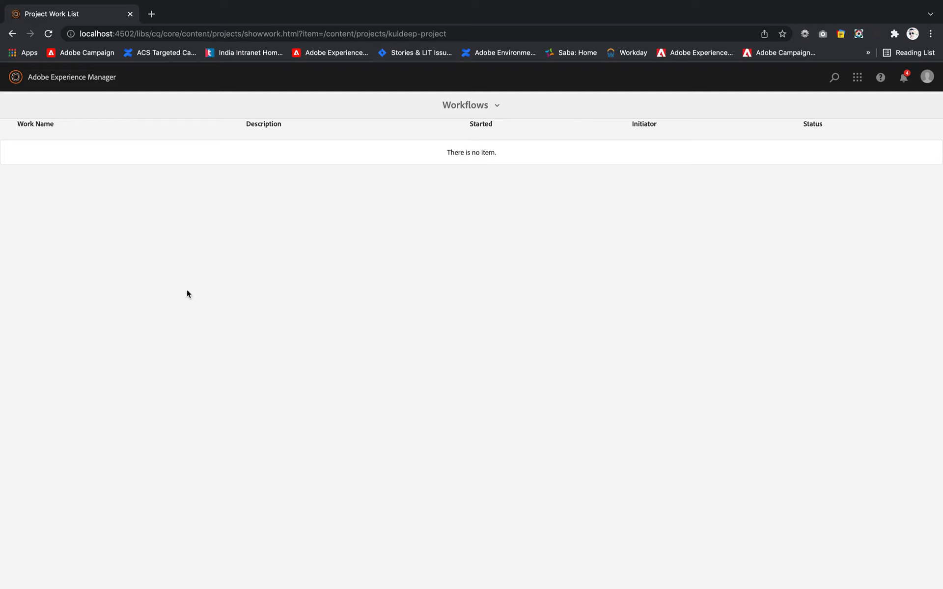